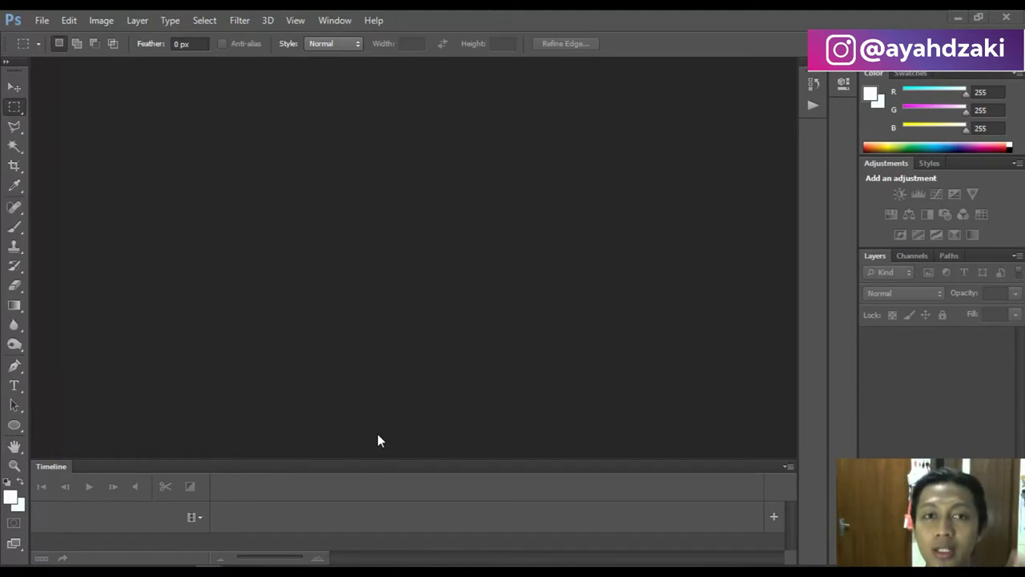
Open 7-cara-menghilangkan-jerawat-dengan-bahan-alami-rev-1.jpg from Pictures in Photoshop by dragging it in.
{"action": "key", "text": "alt+Tab"}
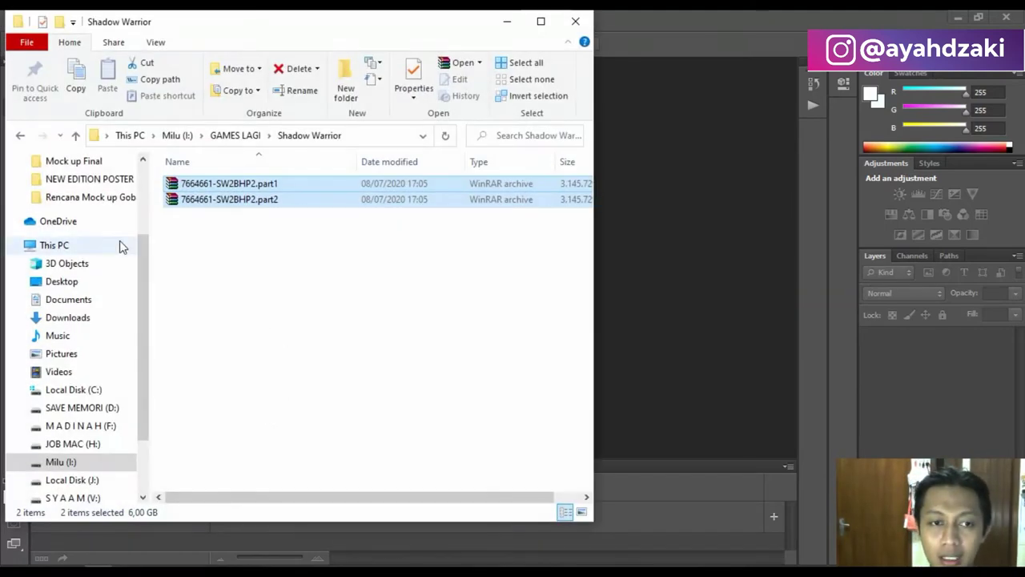
{"action": "scroll", "coordinate": [78, 196], "scroll_direction": "up", "scroll_amount": 2}
{"action": "left_click", "coordinate": [69, 245]}
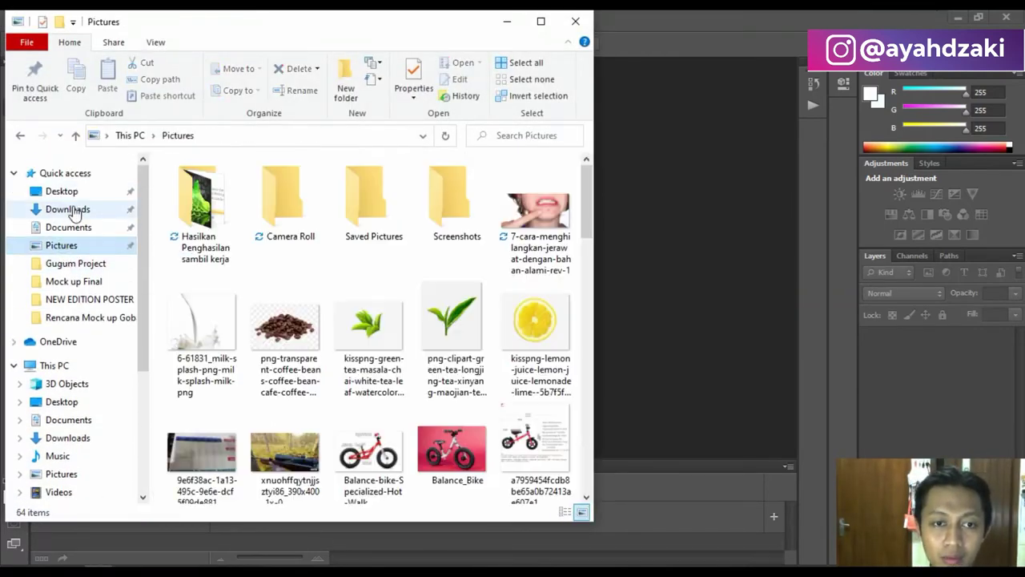
{"action": "left_click", "coordinate": [72, 213]}
{"action": "left_click", "coordinate": [62, 245]}
{"action": "left_click_drag", "start_coordinate": [536, 212], "coordinate": [675, 207]}
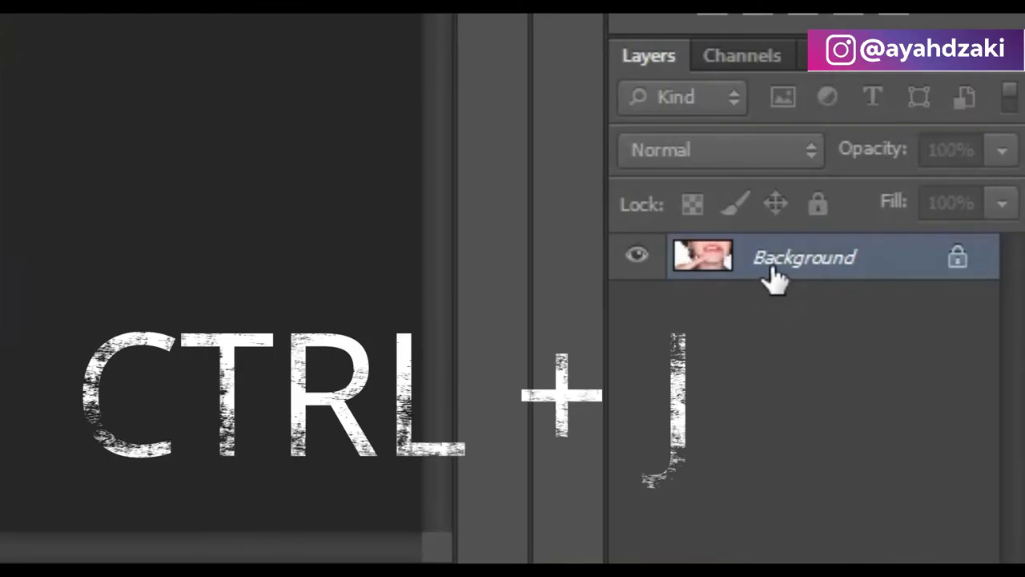
Duplicate the photo to Layer 1, hide the Background, and select the Spot Healing Brush.
{"action": "key", "text": "ctrl+j"}
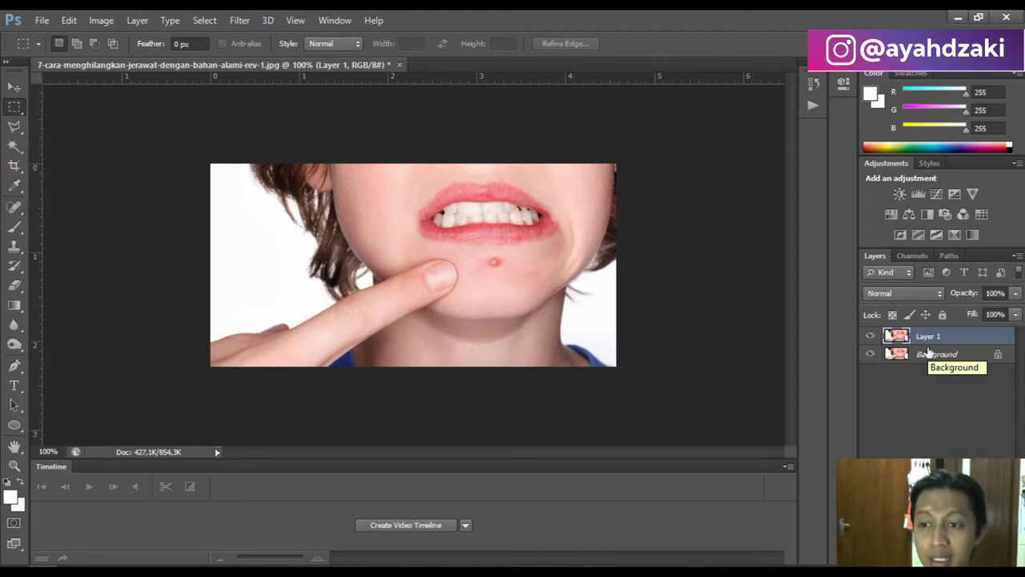
{"action": "left_click", "coordinate": [871, 355]}
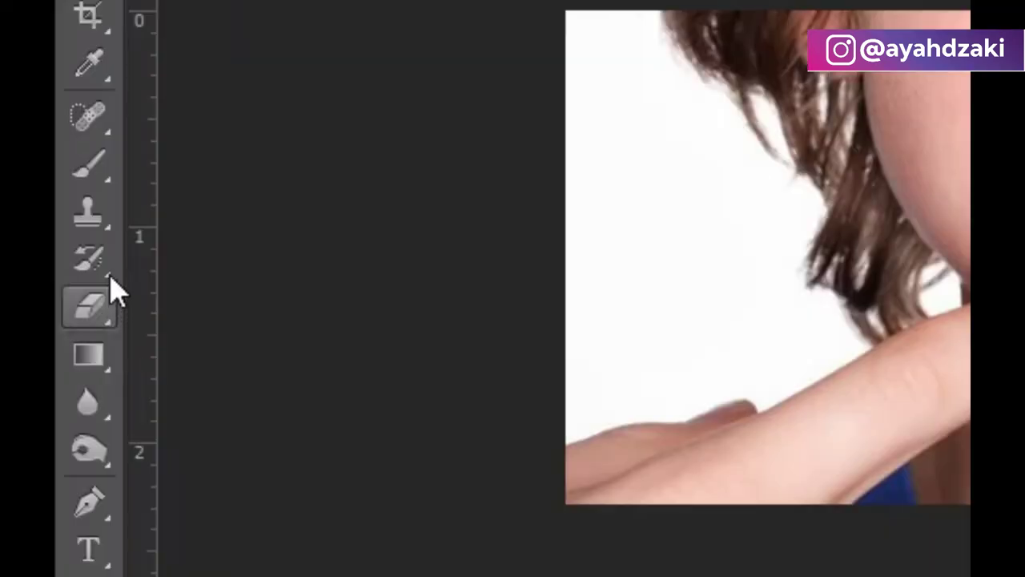
{"action": "left_click", "coordinate": [86, 218]}
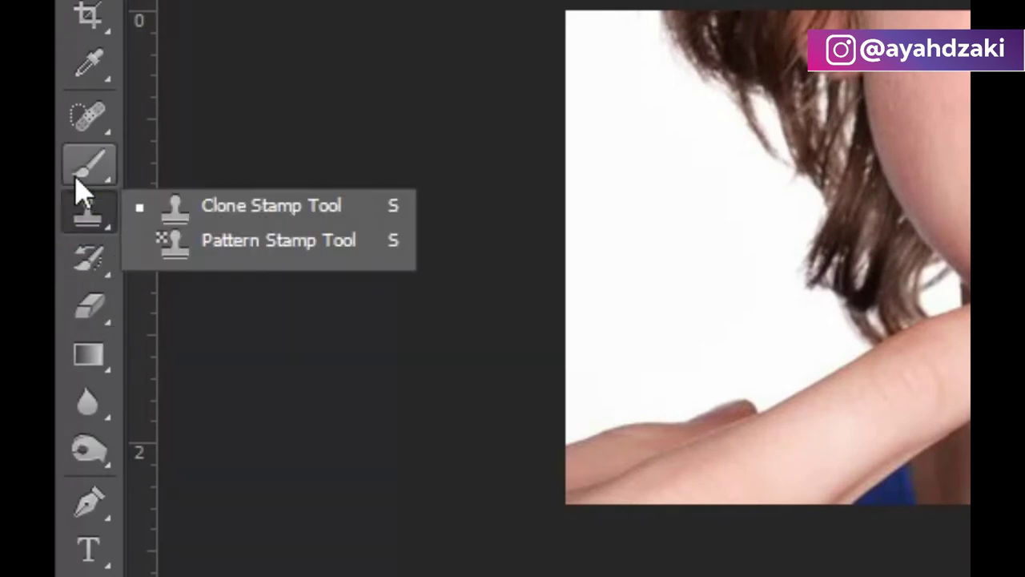
{"action": "left_click", "coordinate": [86, 134]}
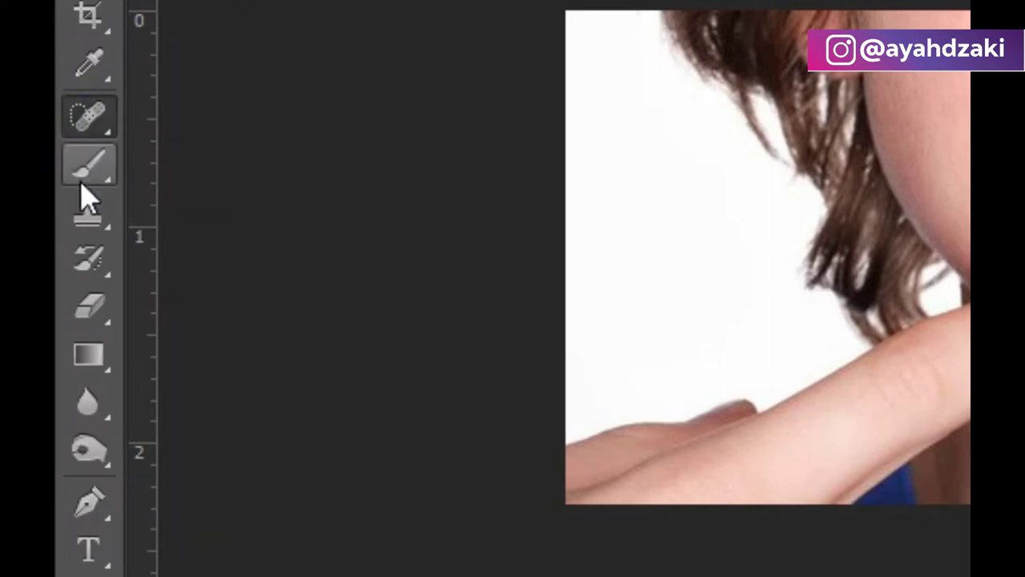
{"action": "left_click", "coordinate": [88, 124]}
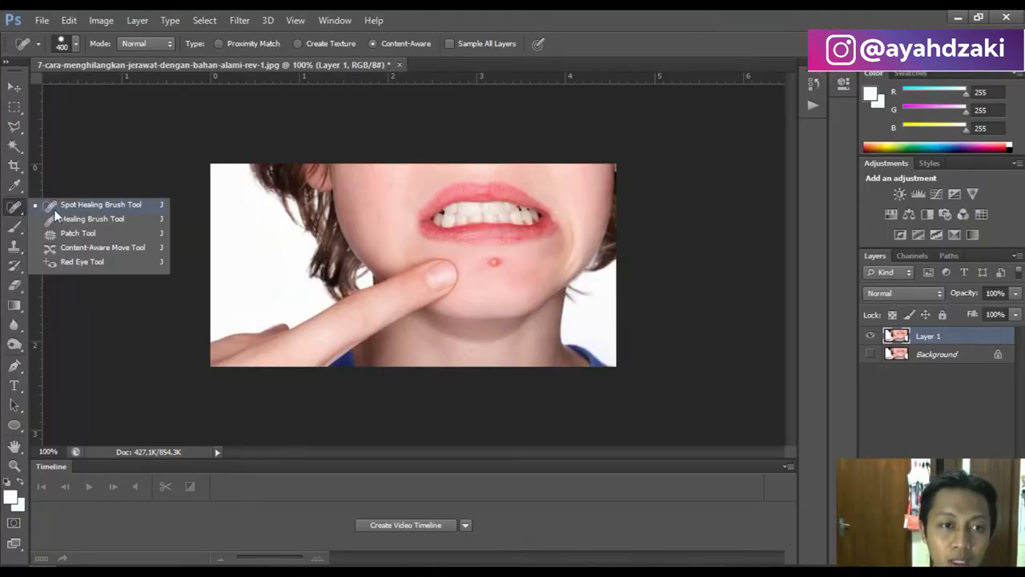
Set the Spot Healing Brush to 40 px and heal the chin pimple and nearby red spot.
{"action": "left_click", "coordinate": [83, 207]}
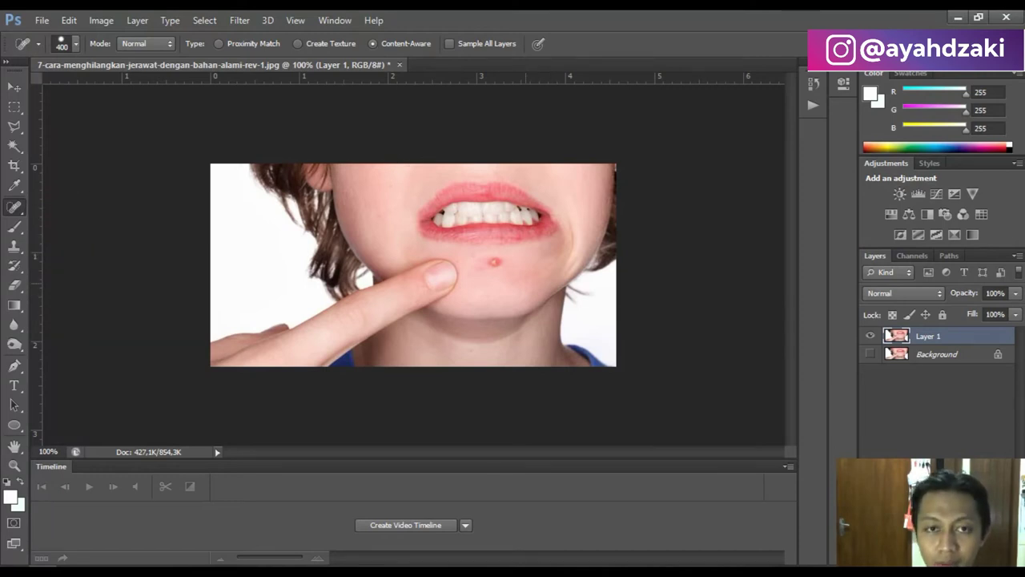
{"action": "left_click", "coordinate": [74, 45]}
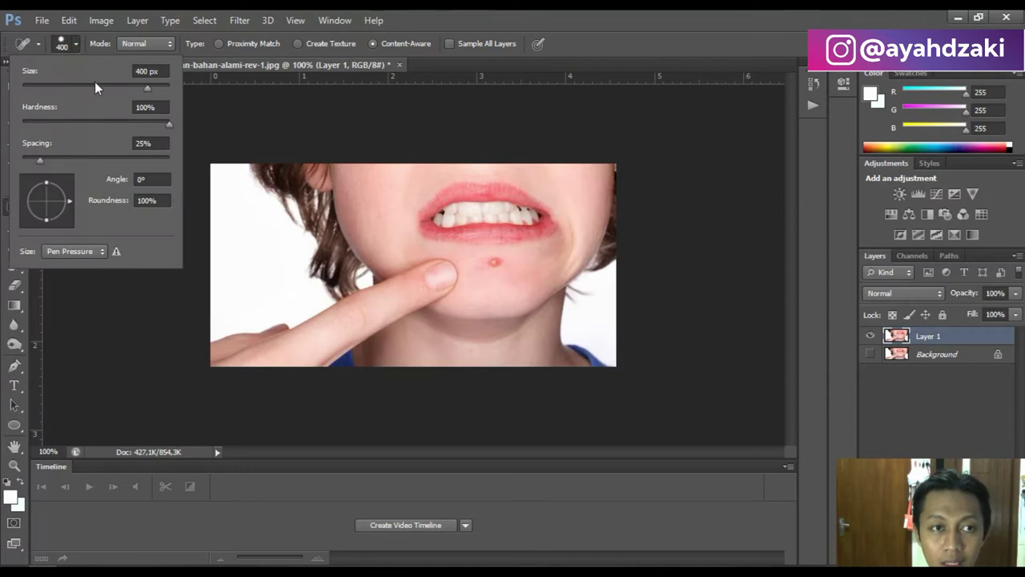
{"action": "left_click_drag", "start_coordinate": [141, 85], "coordinate": [101, 85]}
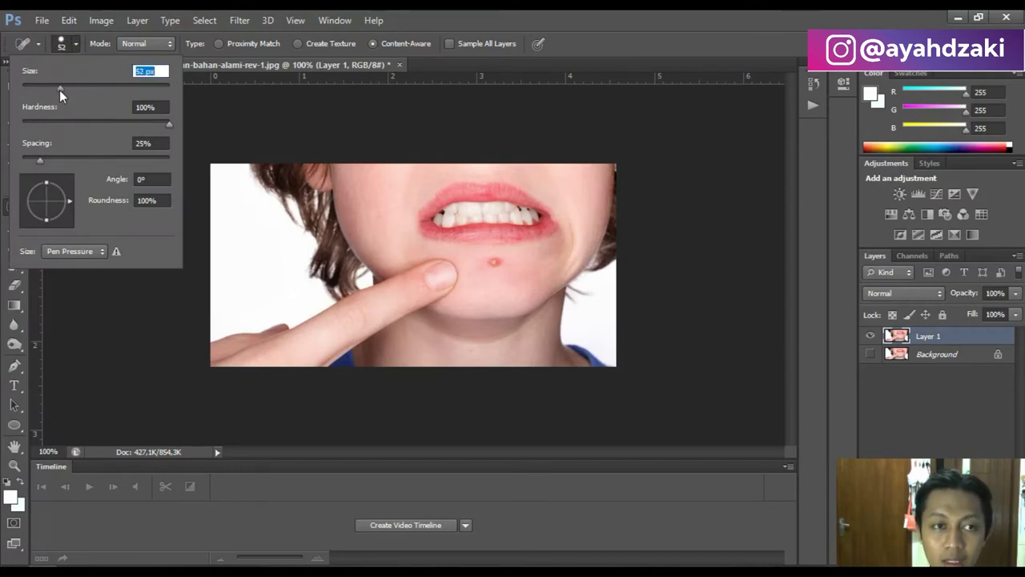
{"action": "left_click_drag", "start_coordinate": [59, 88], "coordinate": [50, 89]}
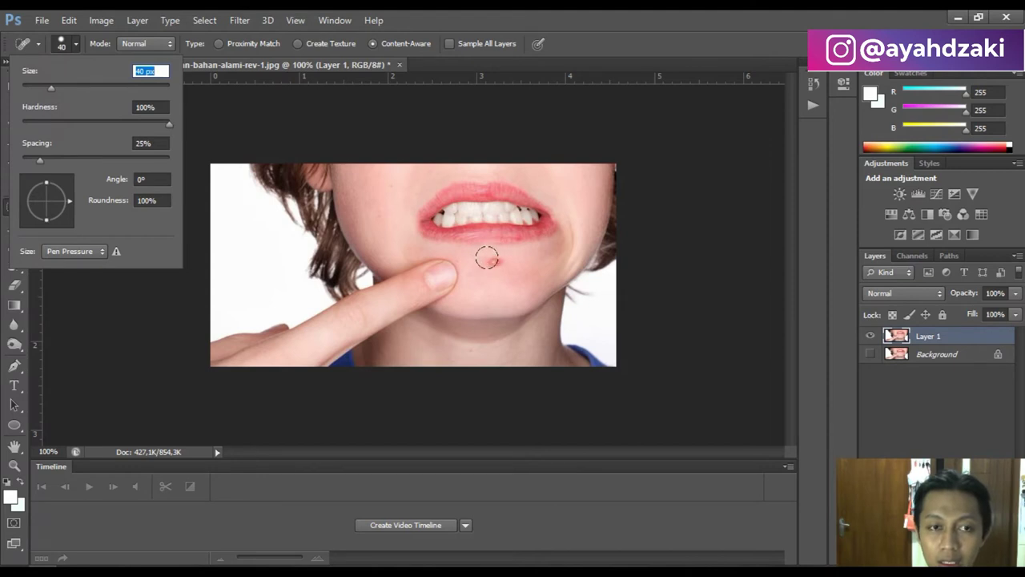
{"action": "left_click", "coordinate": [456, 142]}
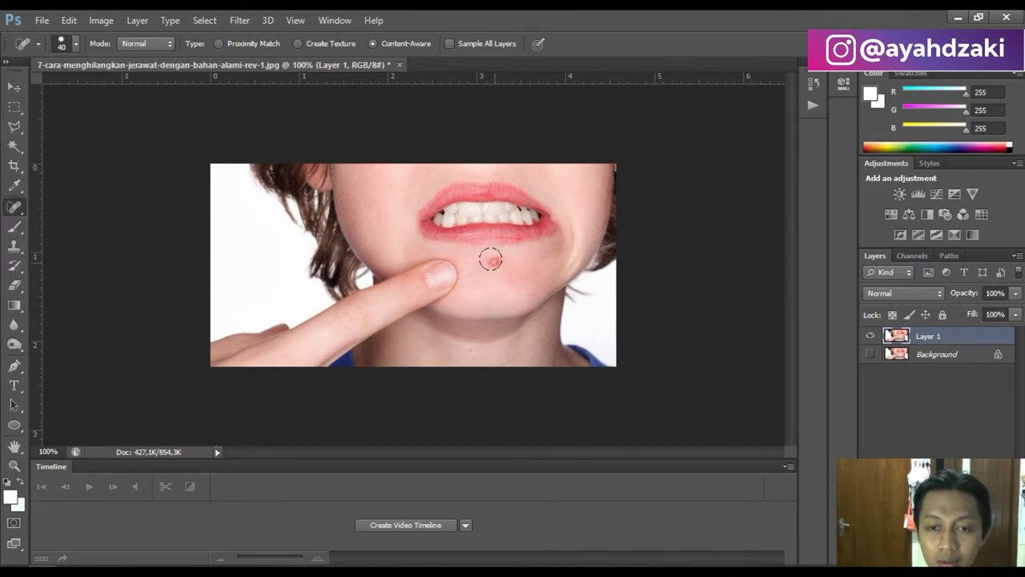
{"action": "left_click", "coordinate": [491, 258]}
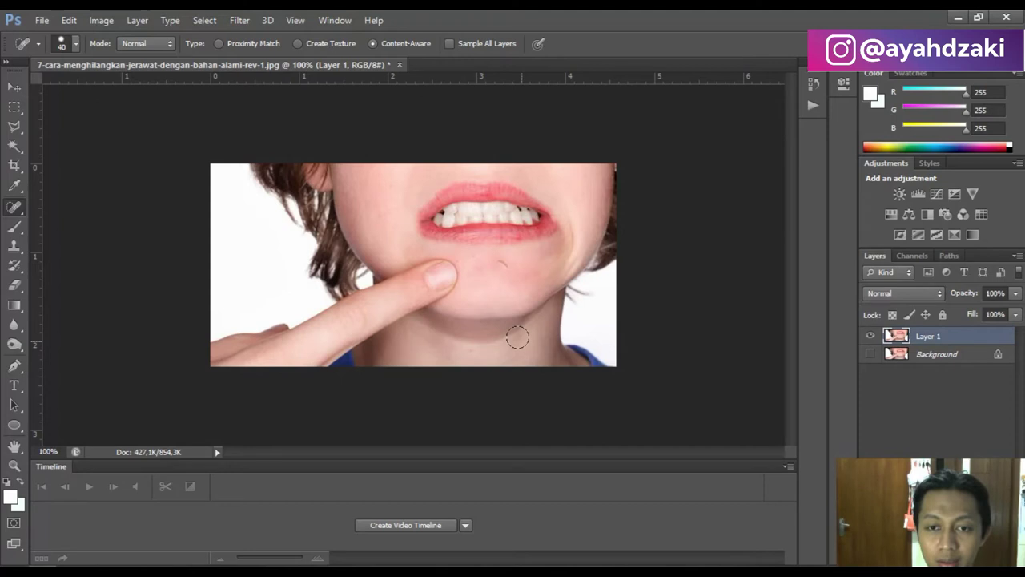
{"action": "left_click", "coordinate": [505, 271]}
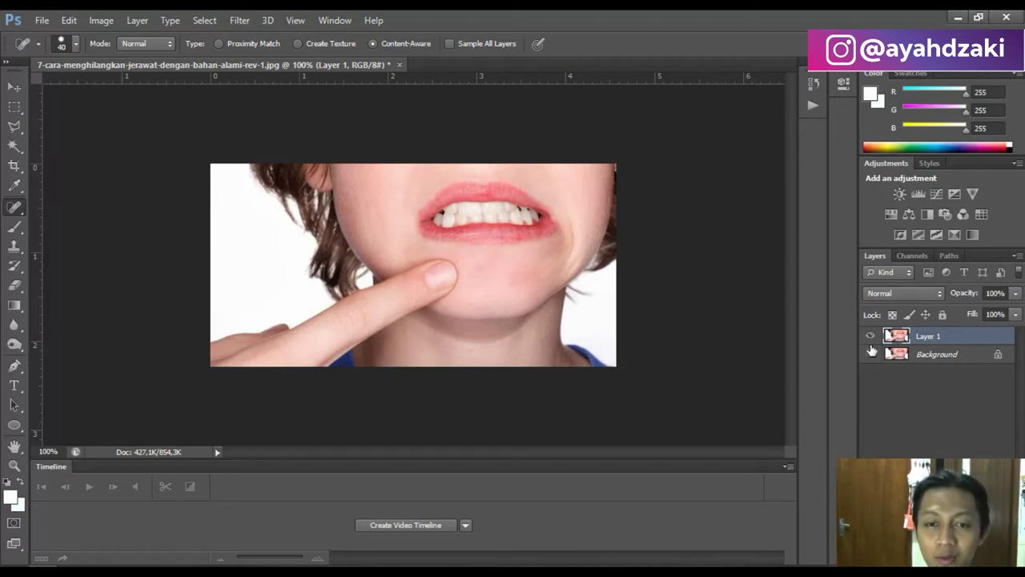
Spot-heal the small blemish beside the fingertip, undoing the stroke that erased the fingertip.
{"action": "left_click", "coordinate": [15, 86]}
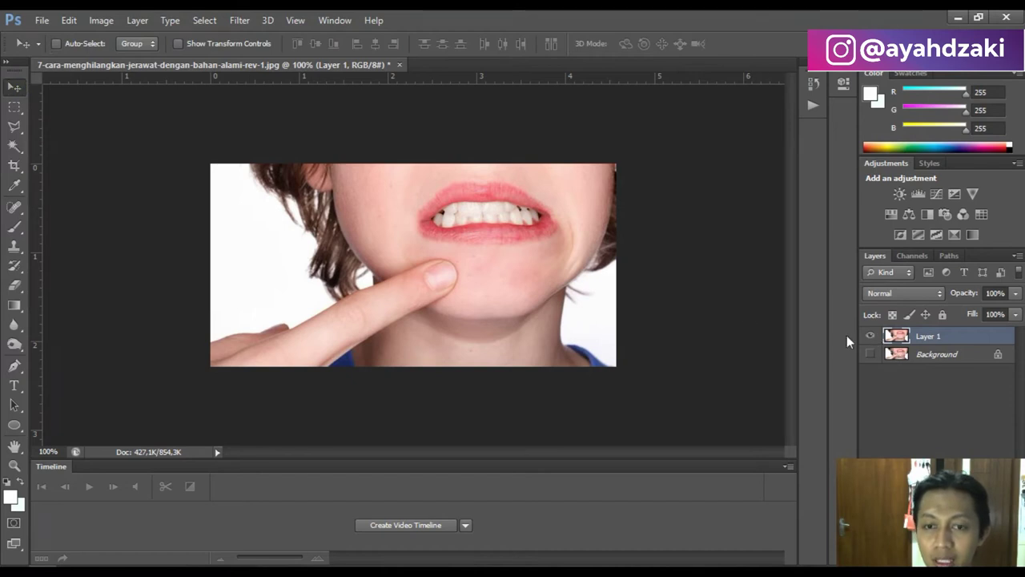
{"action": "left_click", "coordinate": [13, 209]}
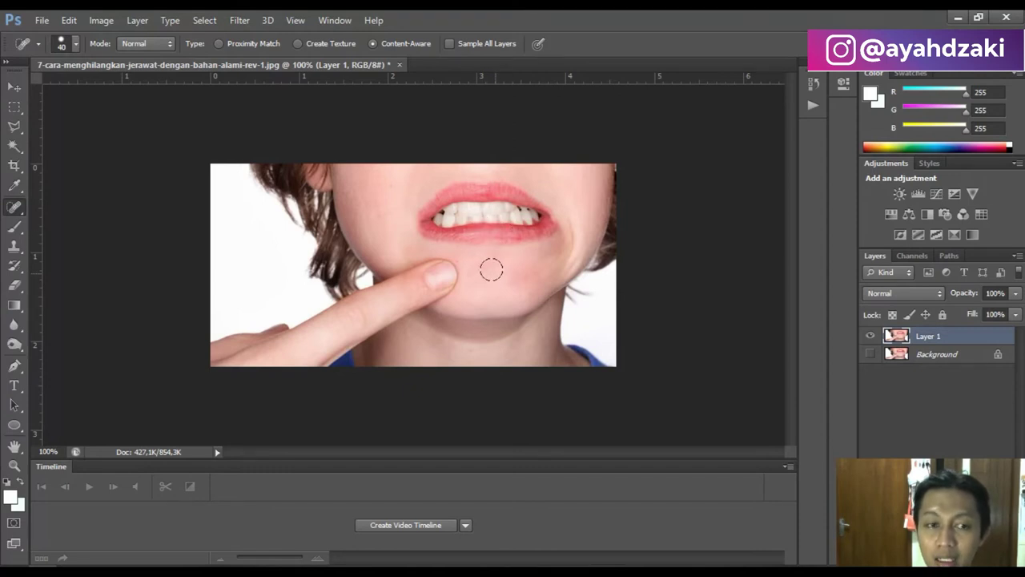
{"action": "right_click", "coordinate": [15, 213]}
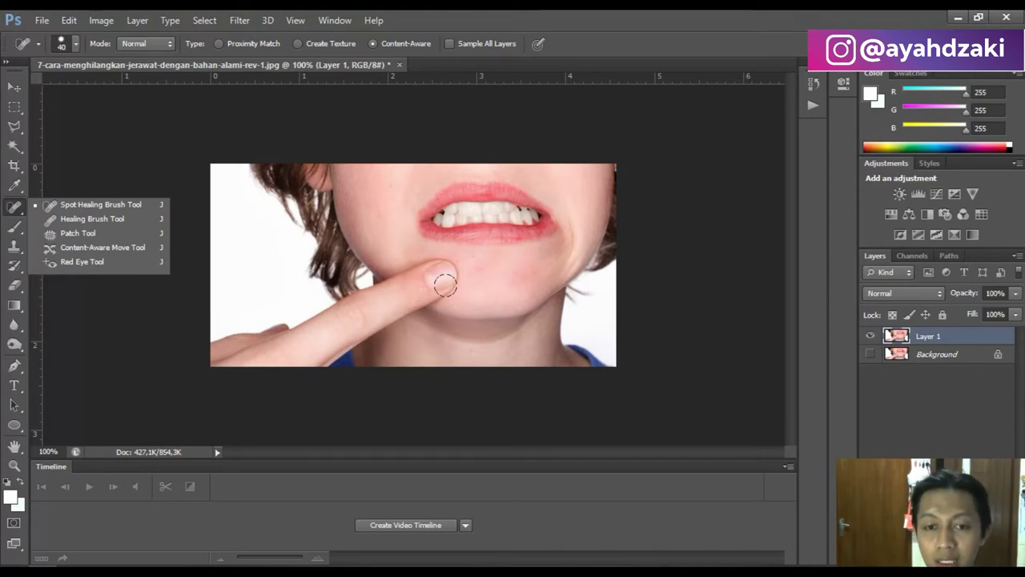
{"action": "left_click", "coordinate": [436, 281]}
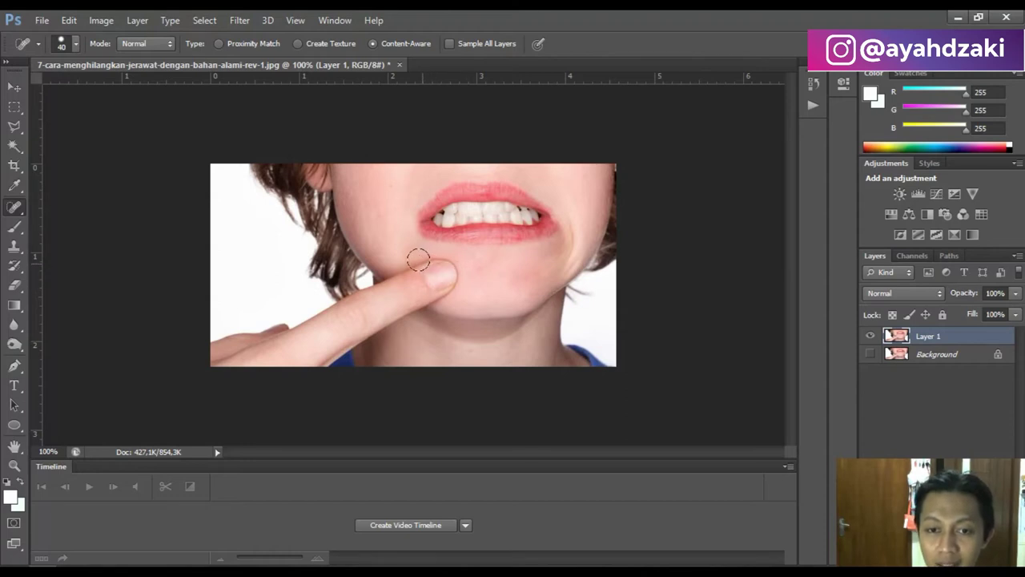
{"action": "left_click_drag", "start_coordinate": [418, 259], "coordinate": [445, 301]}
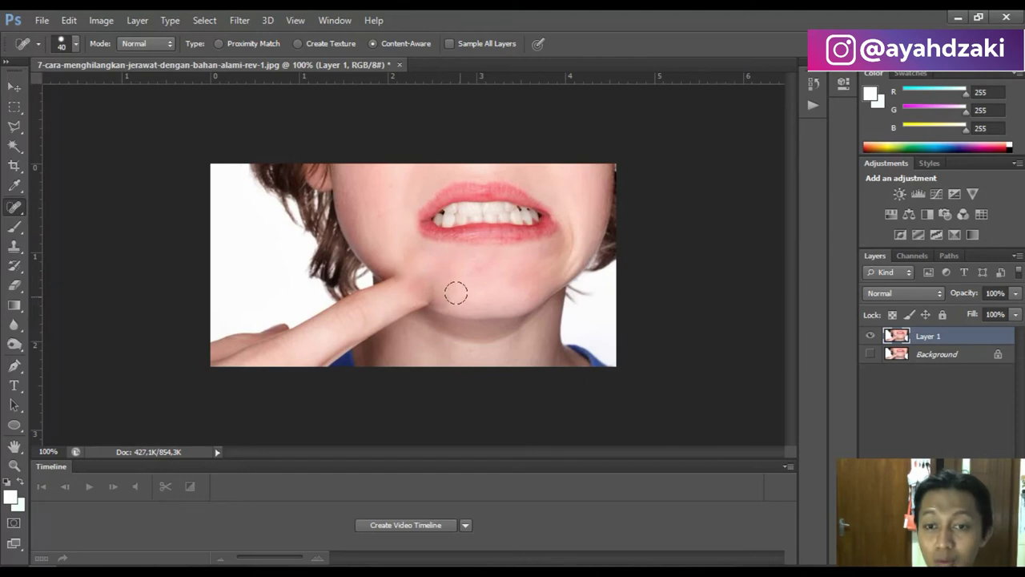
{"action": "key", "text": "ctrl+z"}
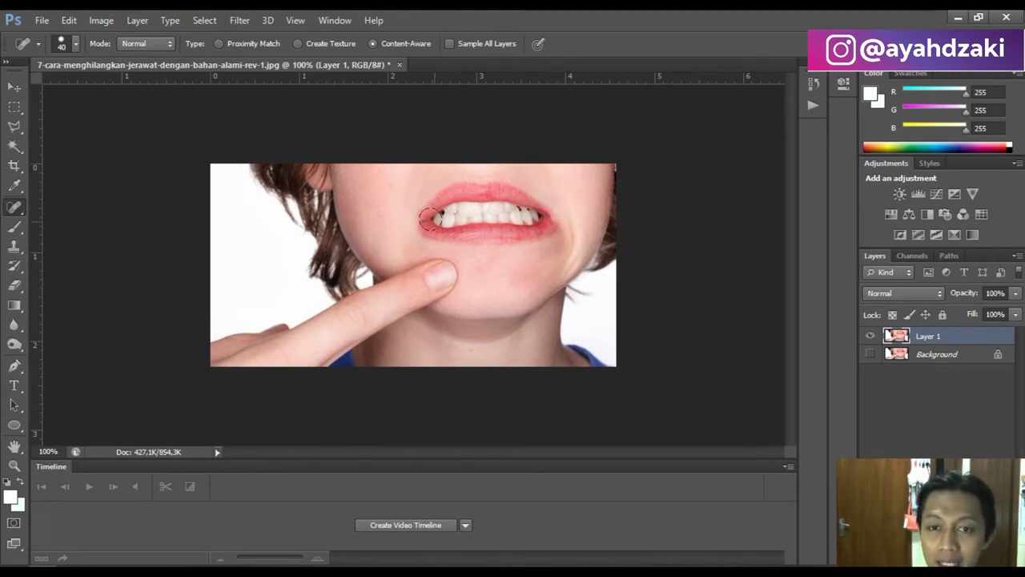
Clone cheek skin over the lip-corner blemish and upper lip corner with the Clone Stamp.
{"action": "left_click", "coordinate": [13, 248]}
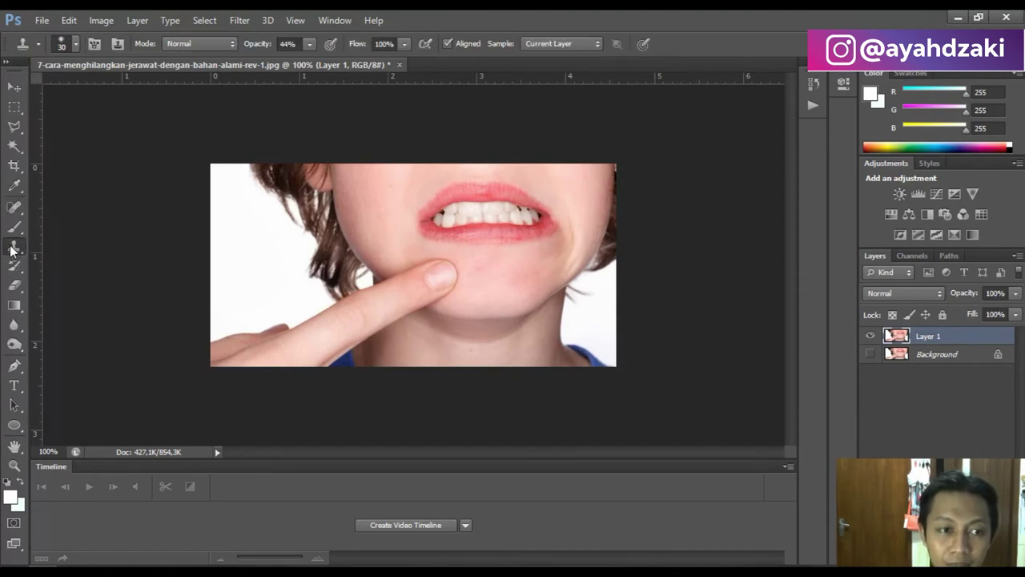
{"action": "left_click", "coordinate": [11, 249]}
{"action": "left_click", "coordinate": [88, 244]}
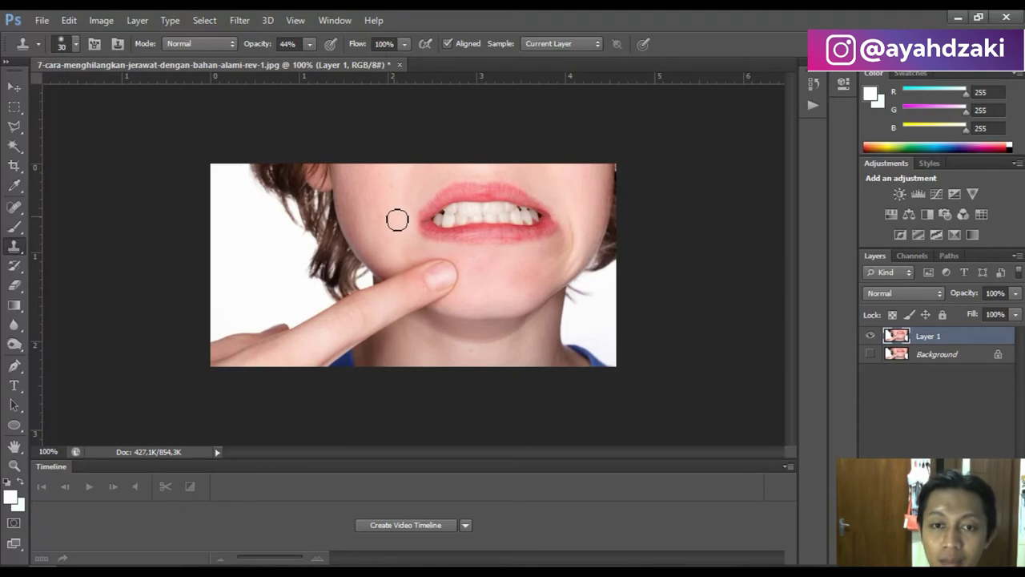
{"action": "left_click_drag", "start_coordinate": [423, 213], "coordinate": [422, 209]}
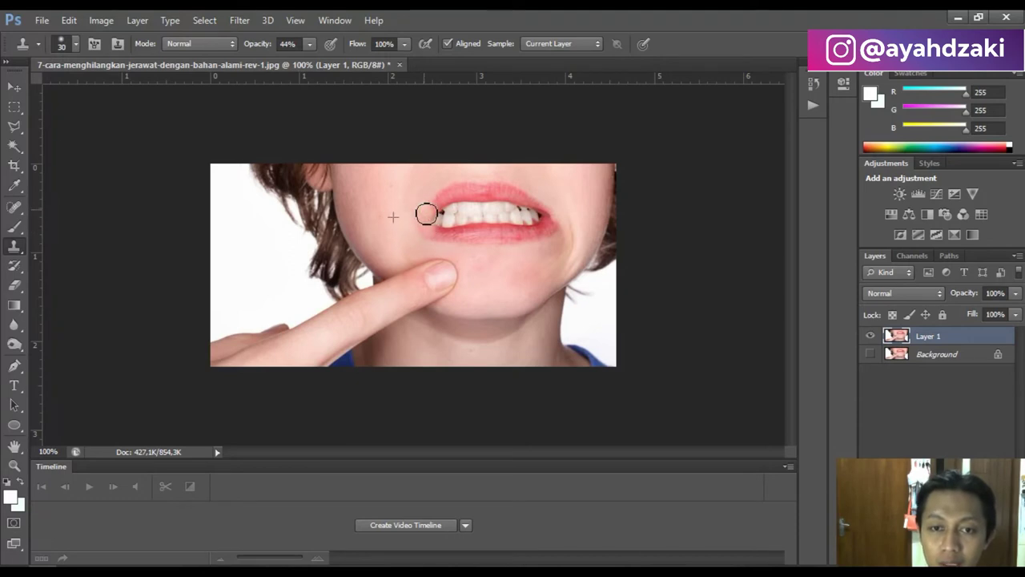
{"action": "left_click", "coordinate": [394, 186], "text": "alt"}
{"action": "mouse_move", "coordinate": [440, 197]}
{"action": "left_mouse_down"}
{"action": "mouse_move", "coordinate": [442, 230]}
{"action": "mouse_move", "coordinate": [455, 229]}
{"action": "mouse_move", "coordinate": [446, 208]}
{"action": "mouse_move", "coordinate": [464, 238]}
{"action": "mouse_move", "coordinate": [468, 189]}
{"action": "mouse_move", "coordinate": [470, 231]}
{"action": "left_mouse_up"}
Resample cheek skin and paint it over the upper lip, lip corner and teeth.
{"action": "left_click", "coordinate": [400, 179], "text": "alt"}
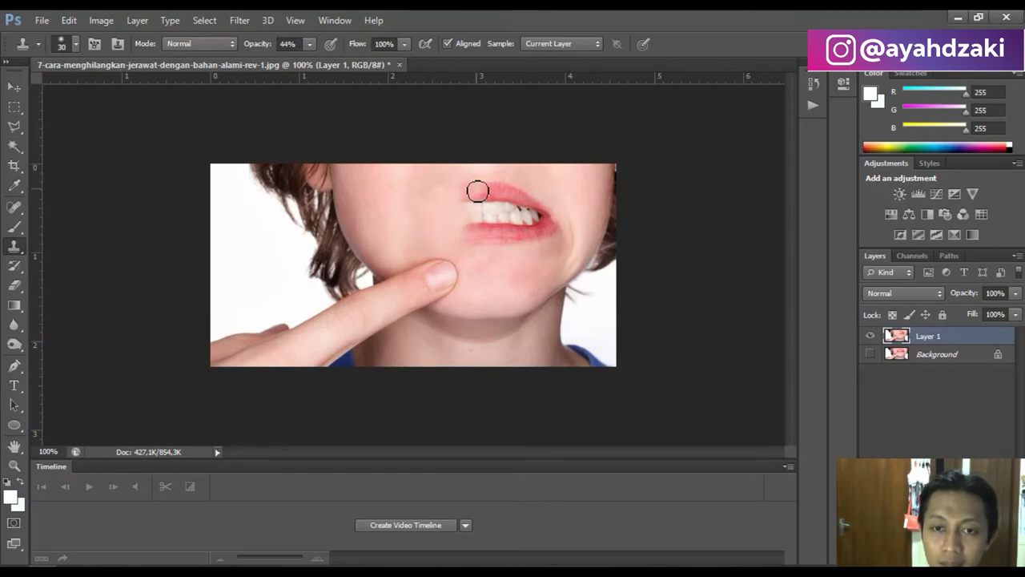
{"action": "mouse_move", "coordinate": [472, 187]}
{"action": "left_mouse_down"}
{"action": "mouse_move", "coordinate": [494, 217]}
{"action": "mouse_move", "coordinate": [494, 194]}
{"action": "mouse_move", "coordinate": [537, 236]}
{"action": "mouse_move", "coordinate": [430, 201]}
{"action": "mouse_move", "coordinate": [457, 193]}
{"action": "mouse_move", "coordinate": [472, 225]}
{"action": "mouse_move", "coordinate": [471, 194]}
{"action": "left_mouse_up"}
{"action": "left_click", "coordinate": [395, 195], "text": "alt"}
{"action": "left_click_drag", "start_coordinate": [465, 200], "coordinate": [481, 194]}
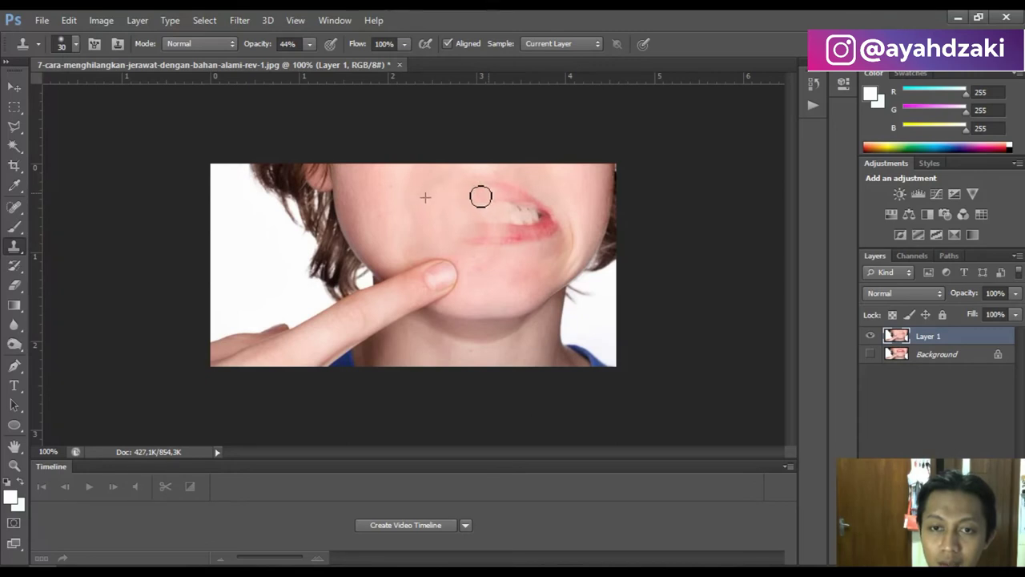
{"action": "mouse_move", "coordinate": [471, 243]}
{"action": "left_mouse_down"}
{"action": "mouse_move", "coordinate": [464, 235]}
{"action": "mouse_move", "coordinate": [499, 232]}
{"action": "mouse_move", "coordinate": [484, 231]}
{"action": "mouse_move", "coordinate": [517, 238]}
{"action": "left_mouse_up"}
{"action": "mouse_move", "coordinate": [465, 208]}
{"action": "left_mouse_down"}
{"action": "mouse_move", "coordinate": [508, 198]}
{"action": "mouse_move", "coordinate": [470, 206]}
{"action": "mouse_move", "coordinate": [481, 200]}
{"action": "left_mouse_up"}
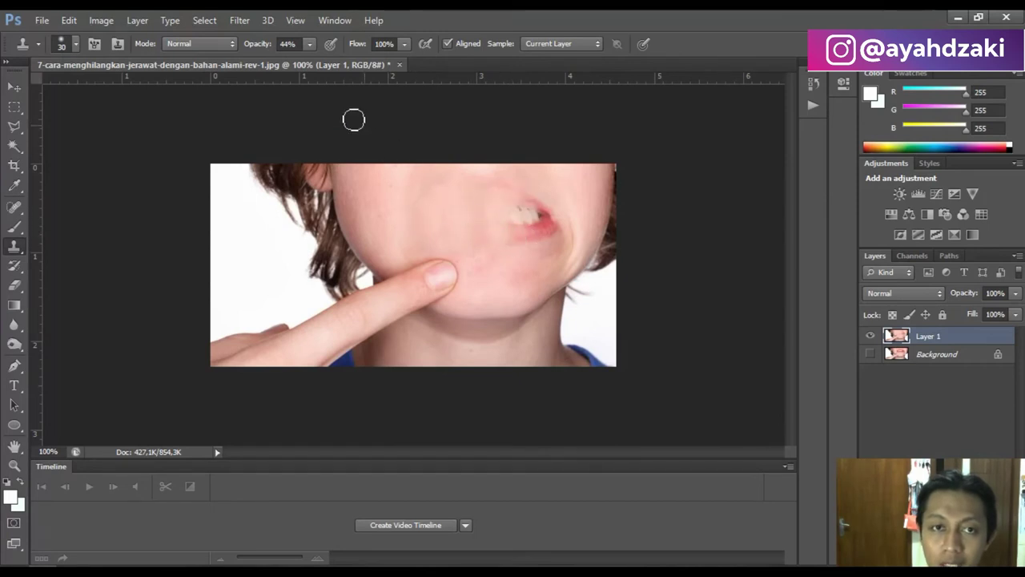
Raise Clone Stamp opacity to 72% and paint skin over the remaining teeth and lip corner.
{"action": "left_click", "coordinate": [309, 43]}
{"action": "left_click_drag", "start_coordinate": [322, 63], "coordinate": [330, 61]}
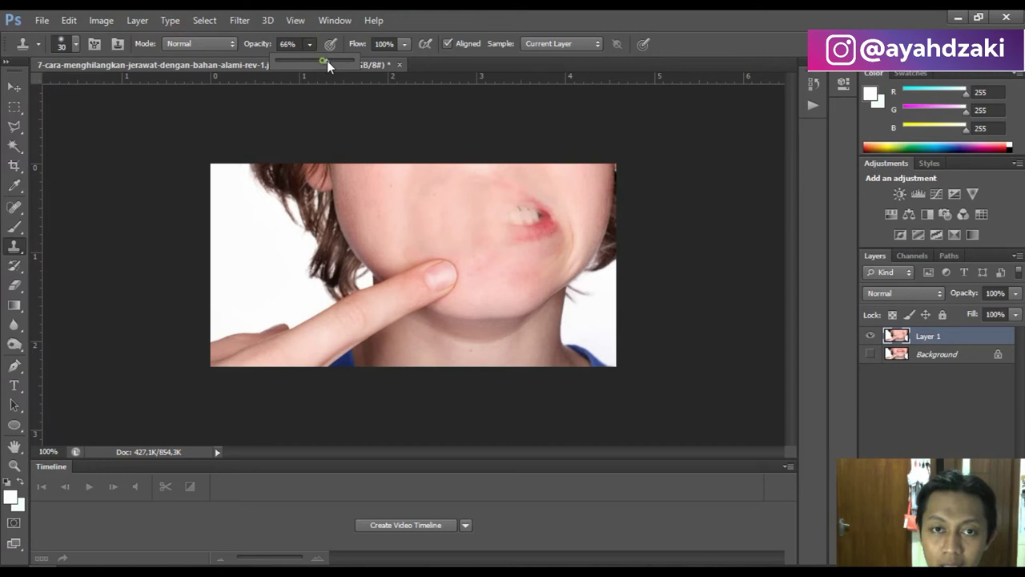
{"action": "left_click_drag", "start_coordinate": [408, 203], "coordinate": [459, 189]}
{"action": "mouse_move", "coordinate": [534, 220]}
{"action": "left_mouse_down"}
{"action": "mouse_move", "coordinate": [499, 229]}
{"action": "mouse_move", "coordinate": [540, 216]}
{"action": "mouse_move", "coordinate": [503, 243]}
{"action": "mouse_move", "coordinate": [543, 220]}
{"action": "left_mouse_up"}
Sample left-cheek skin and clone it across the patchy right cheek.
{"action": "left_click", "coordinate": [402, 206], "text": "alt"}
{"action": "mouse_move", "coordinate": [470, 224]}
{"action": "left_mouse_down"}
{"action": "mouse_move", "coordinate": [496, 217]}
{"action": "mouse_move", "coordinate": [556, 233]}
{"action": "mouse_move", "coordinate": [467, 195]}
{"action": "mouse_move", "coordinate": [541, 217]}
{"action": "left_mouse_up"}
{"action": "left_click", "coordinate": [407, 224], "text": "alt"}
{"action": "left_click", "coordinate": [366, 217], "text": "alt"}
{"action": "left_click", "coordinate": [406, 215], "text": "alt"}
{"action": "mouse_move", "coordinate": [477, 247]}
{"action": "left_mouse_down"}
{"action": "mouse_move", "coordinate": [547, 238]}
{"action": "mouse_move", "coordinate": [497, 259]}
{"action": "mouse_move", "coordinate": [556, 243]}
{"action": "mouse_move", "coordinate": [520, 262]}
{"action": "mouse_move", "coordinate": [564, 244]}
{"action": "mouse_move", "coordinate": [539, 277]}
{"action": "mouse_move", "coordinate": [513, 280]}
{"action": "mouse_move", "coordinate": [534, 258]}
{"action": "mouse_move", "coordinate": [487, 270]}
{"action": "mouse_move", "coordinate": [500, 254]}
{"action": "left_mouse_up"}
Sample fresh skin source points from the chin and right cheek.
{"action": "left_click", "coordinate": [528, 272], "text": "alt"}
{"action": "left_click", "coordinate": [502, 289], "text": "alt"}
{"action": "left_click", "coordinate": [568, 211], "text": "alt"}
{"action": "left_click", "coordinate": [564, 224], "text": "alt"}
{"action": "left_click", "coordinate": [563, 201], "text": "alt"}
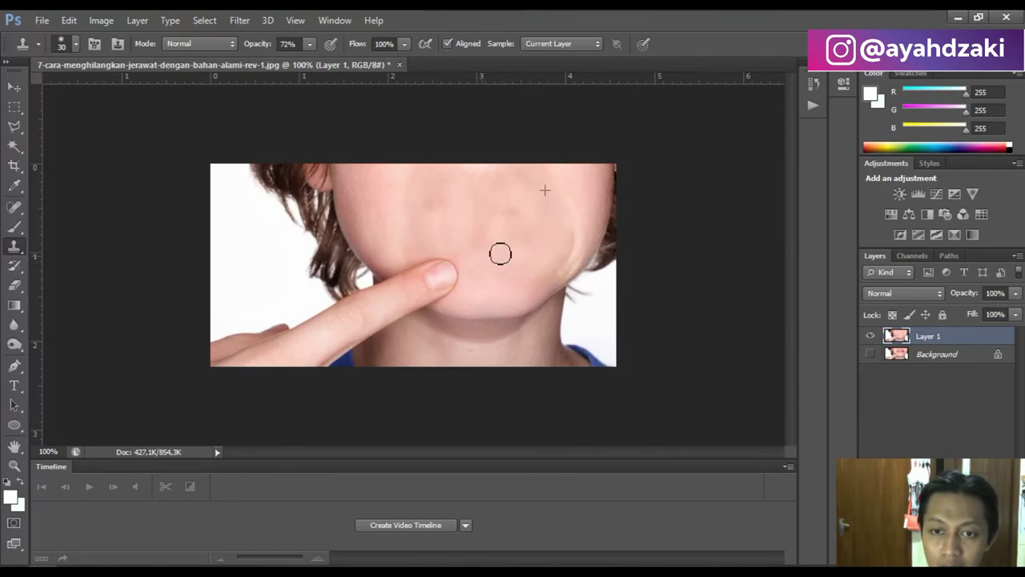
{"action": "scroll", "coordinate": [523, 247], "scroll_direction": "down", "scroll_amount": 2}
{"action": "scroll", "coordinate": [465, 251], "scroll_direction": "down", "scroll_amount": 2}
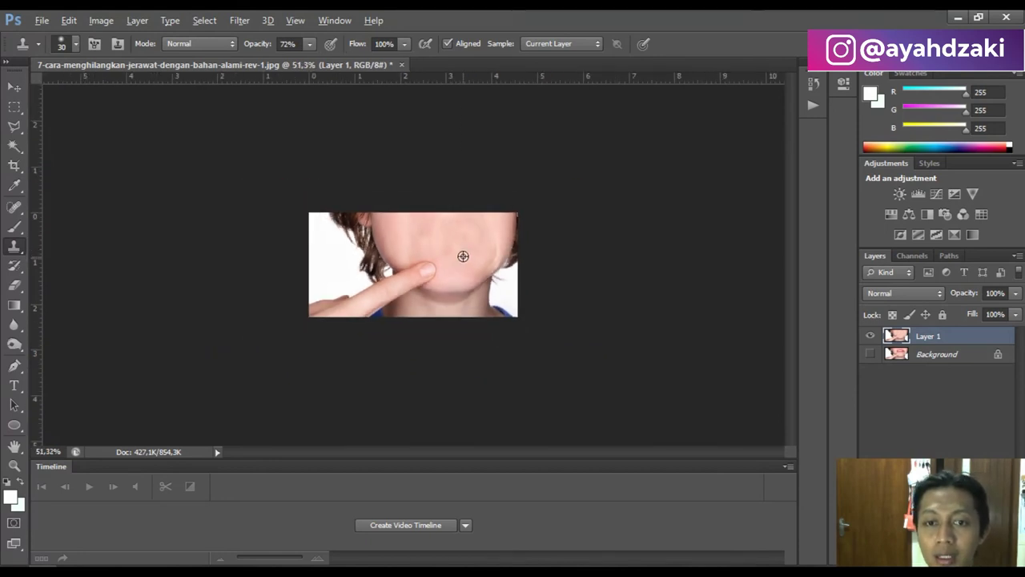
{"action": "scroll", "coordinate": [462, 254], "scroll_direction": "up", "scroll_amount": 5}
{"action": "scroll", "coordinate": [463, 255], "scroll_direction": "up", "scroll_amount": 3}
Clone more skin onto the cheek and undo the stroke that left a dark blotch.
{"action": "left_click", "coordinate": [361, 206], "text": "alt"}
{"action": "mouse_move", "coordinate": [469, 190]}
{"action": "left_mouse_down"}
{"action": "mouse_move", "coordinate": [501, 201]}
{"action": "mouse_move", "coordinate": [508, 223]}
{"action": "left_mouse_up"}
{"action": "left_click_drag", "start_coordinate": [463, 176], "coordinate": [432, 172]}
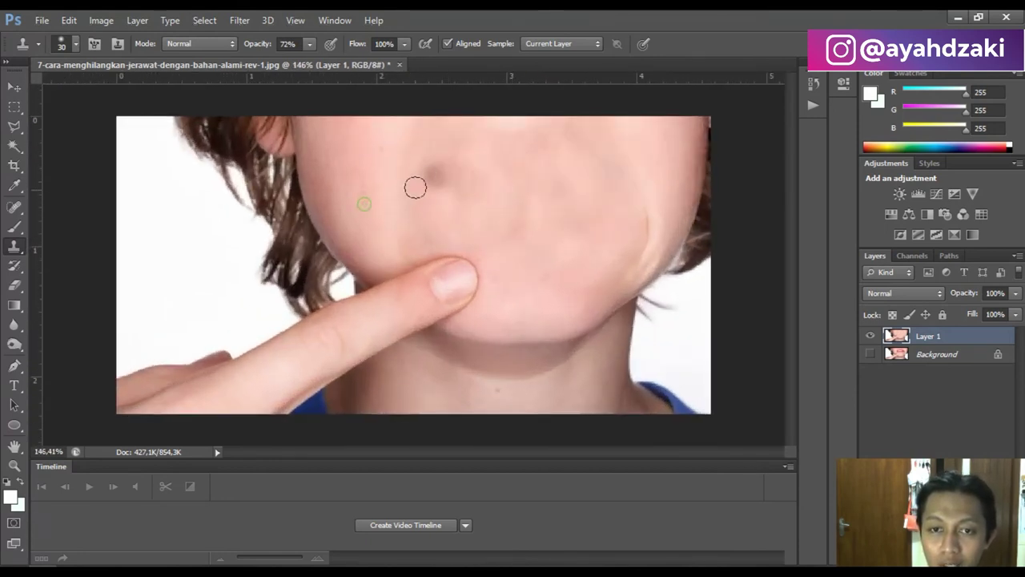
{"action": "key", "text": "ctrl+z"}
{"action": "scroll", "coordinate": [359, 196], "scroll_direction": "down", "scroll_amount": 1}
{"action": "scroll", "coordinate": [362, 202], "scroll_direction": "down", "scroll_amount": 1}
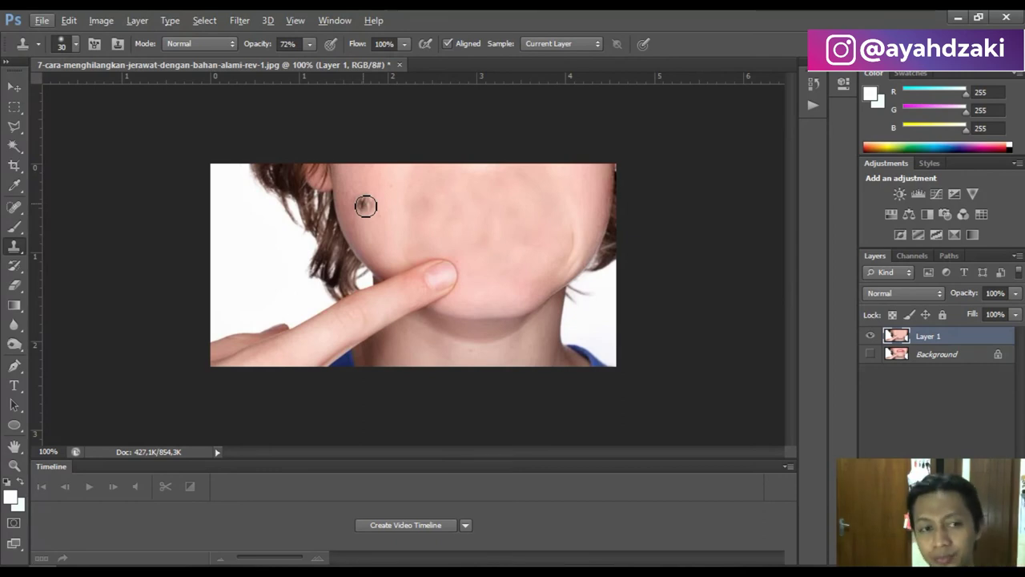
Lower clone opacity to 24% and softly blend skin over the left cheek and chin.
{"action": "left_click", "coordinate": [353, 199]}
{"action": "left_click_drag", "start_coordinate": [309, 45], "coordinate": [272, 60]}
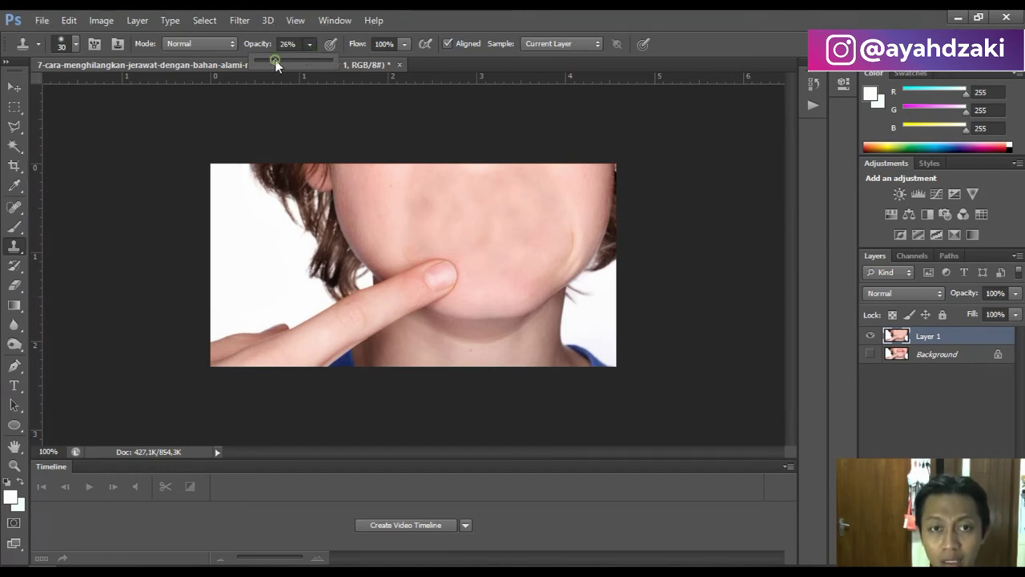
{"action": "mouse_move", "coordinate": [419, 180]}
{"action": "left_mouse_down"}
{"action": "mouse_move", "coordinate": [425, 202]}
{"action": "mouse_move", "coordinate": [489, 176]}
{"action": "mouse_move", "coordinate": [444, 176]}
{"action": "left_mouse_up"}
{"action": "left_click", "coordinate": [374, 222], "text": "alt"}
{"action": "left_click_drag", "start_coordinate": [391, 206], "coordinate": [403, 206]}
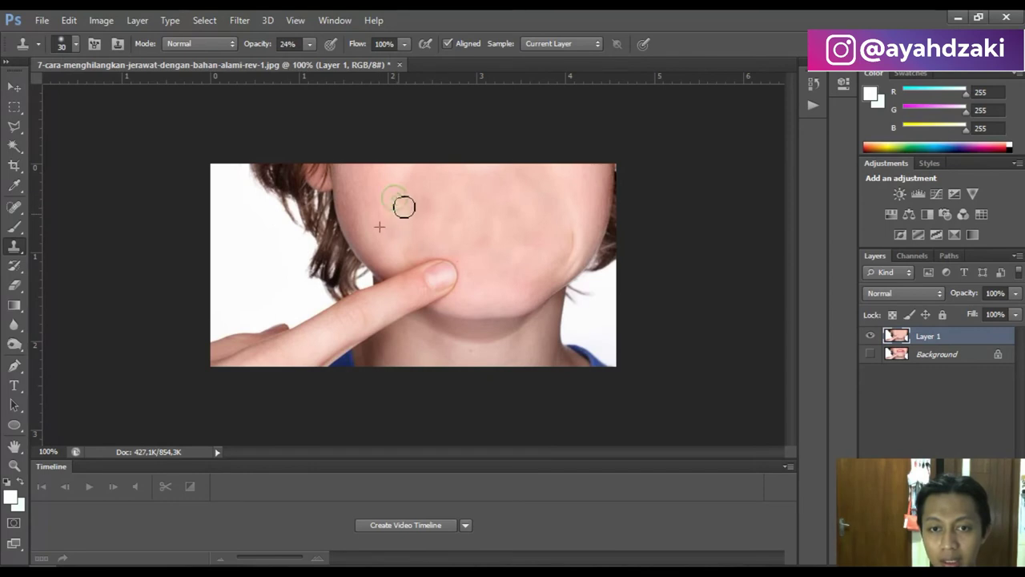
{"action": "left_click", "coordinate": [358, 220], "text": "alt"}
{"action": "left_click_drag", "start_coordinate": [396, 251], "coordinate": [402, 215]}
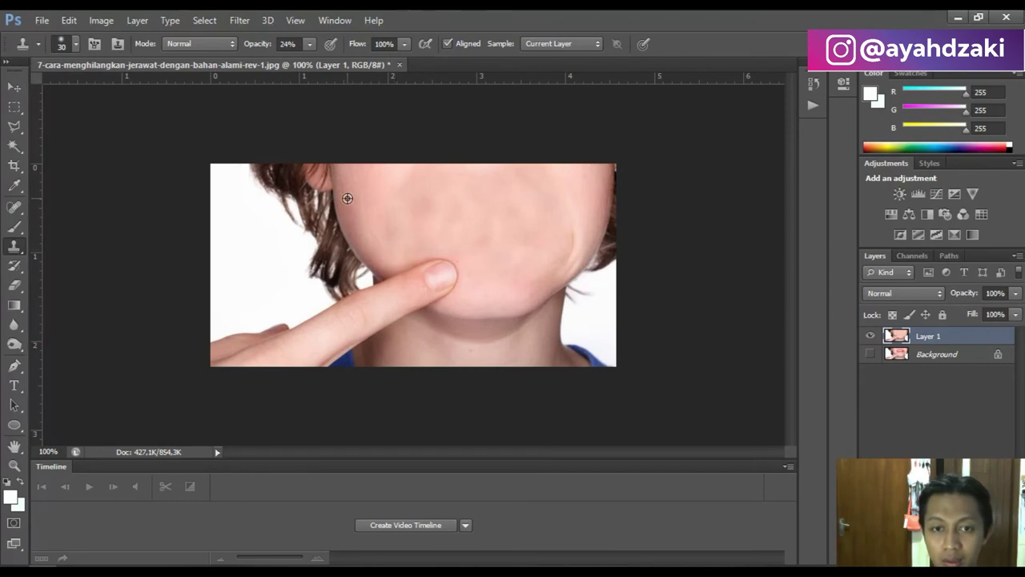
{"action": "mouse_move", "coordinate": [395, 256]}
{"action": "left_mouse_down"}
{"action": "mouse_move", "coordinate": [373, 197]}
{"action": "mouse_move", "coordinate": [405, 176]}
{"action": "left_mouse_up"}
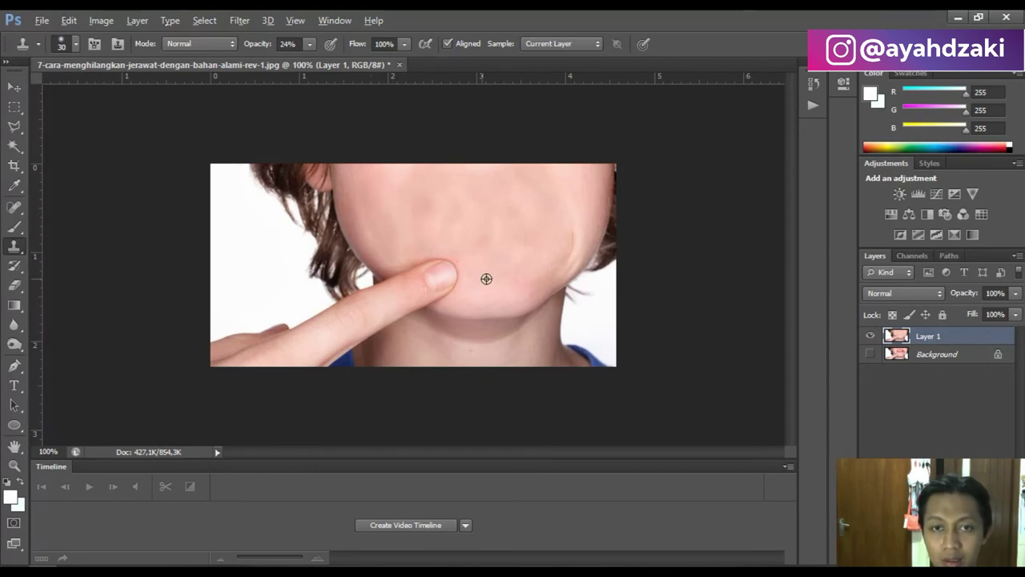
Softly blend skin over the right cheek and resample the upper right cheek.
{"action": "scroll", "coordinate": [486, 277], "scroll_direction": "down", "scroll_amount": 2}
{"action": "scroll", "coordinate": [528, 232], "scroll_direction": "up", "scroll_amount": 1}
{"action": "mouse_move", "coordinate": [565, 250]}
{"action": "left_mouse_down"}
{"action": "mouse_move", "coordinate": [566, 238]}
{"action": "mouse_move", "coordinate": [552, 270]}
{"action": "mouse_move", "coordinate": [561, 226]}
{"action": "mouse_move", "coordinate": [551, 197]}
{"action": "left_mouse_up"}
{"action": "left_click", "coordinate": [569, 183], "text": "alt"}
{"action": "left_click", "coordinate": [559, 211], "text": "alt"}
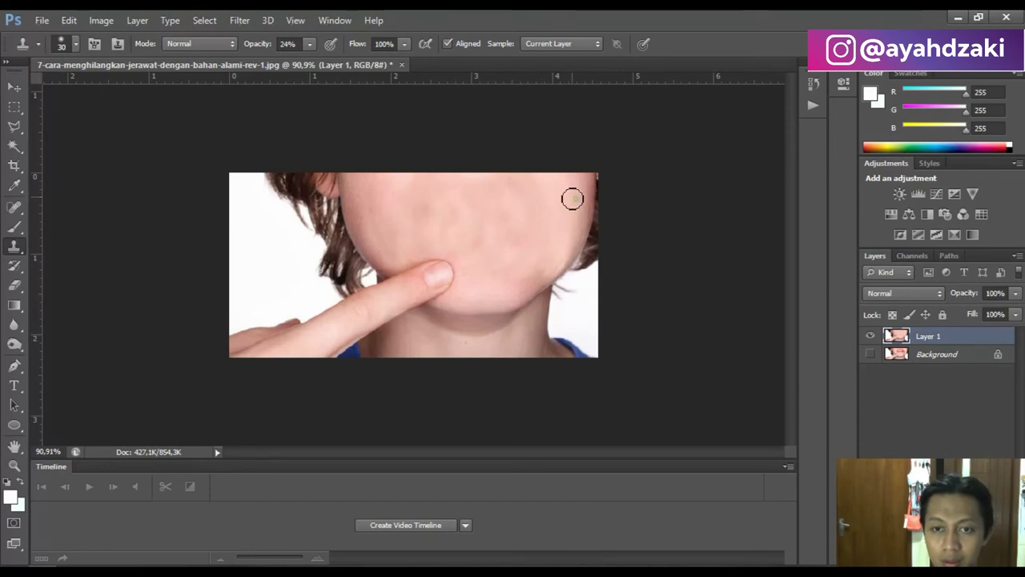
Spot-heal the nine leftover blotches across the chin area with a 60 px brush.
{"action": "left_click", "coordinate": [14, 207]}
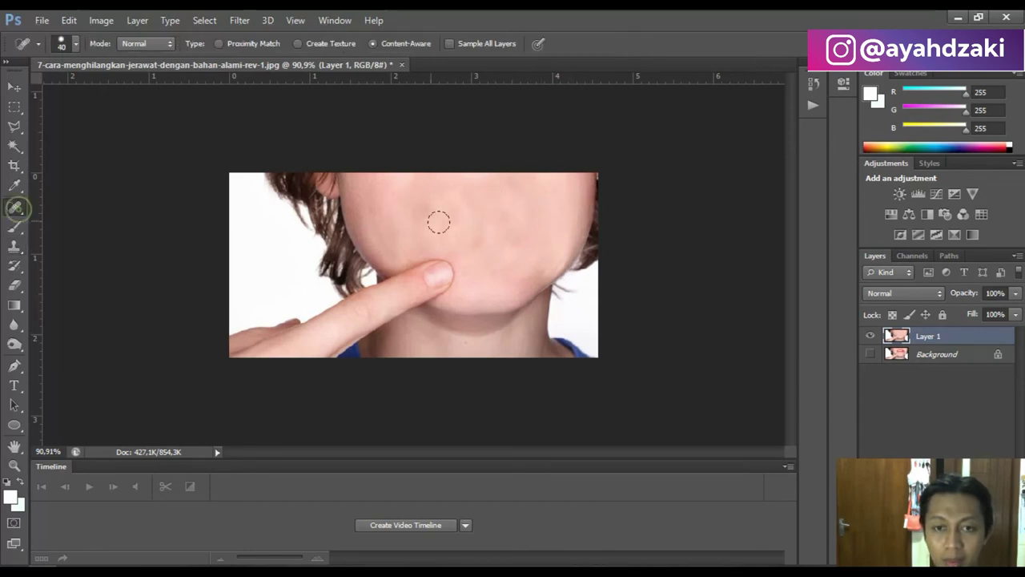
{"action": "key", "text": "bracketright"}
{"action": "key", "text": "bracketright"}
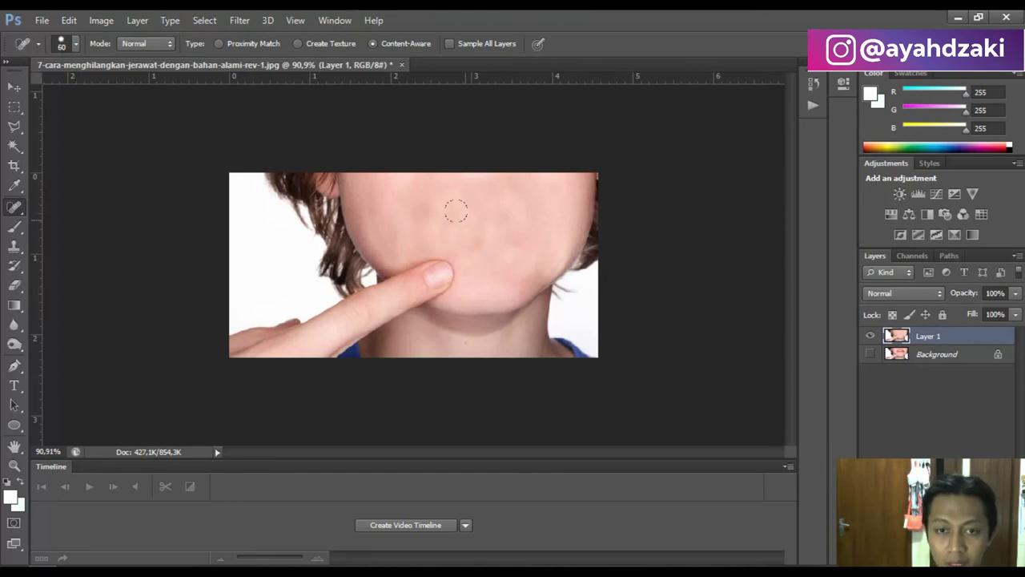
{"action": "left_click", "coordinate": [419, 200]}
{"action": "left_click", "coordinate": [499, 213]}
{"action": "left_click", "coordinate": [542, 216]}
{"action": "left_click", "coordinate": [510, 234]}
{"action": "left_click", "coordinate": [469, 226]}
{"action": "left_click", "coordinate": [490, 235]}
{"action": "left_click", "coordinate": [475, 232]}
{"action": "left_click", "coordinate": [444, 230]}
{"action": "left_click", "coordinate": [507, 261]}
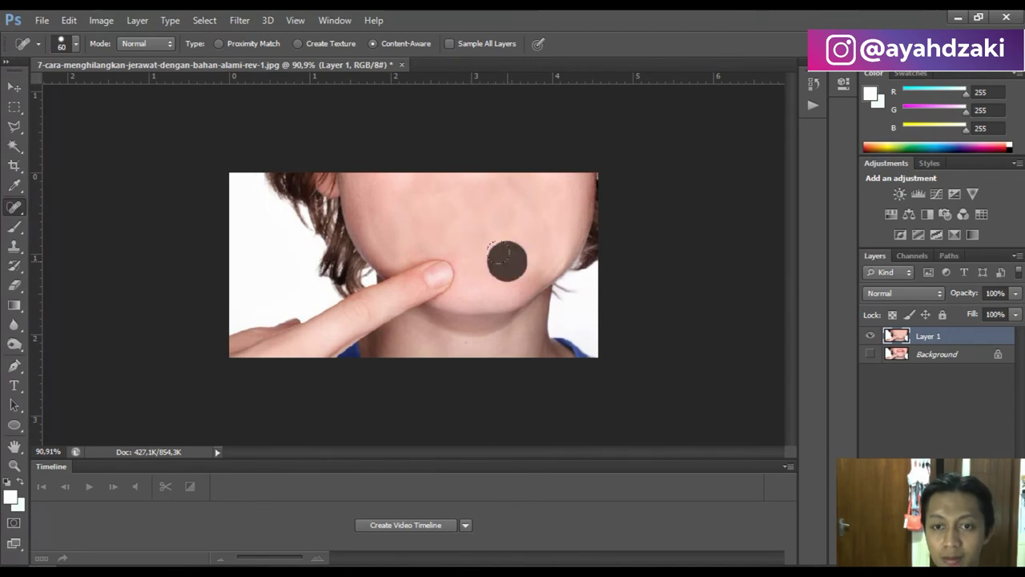
{"action": "scroll", "coordinate": [566, 264], "scroll_direction": "down", "scroll_amount": 2}
{"action": "scroll", "coordinate": [561, 263], "scroll_direction": "down", "scroll_amount": 1}
{"action": "scroll", "coordinate": [499, 245], "scroll_direction": "up", "scroll_amount": 2}
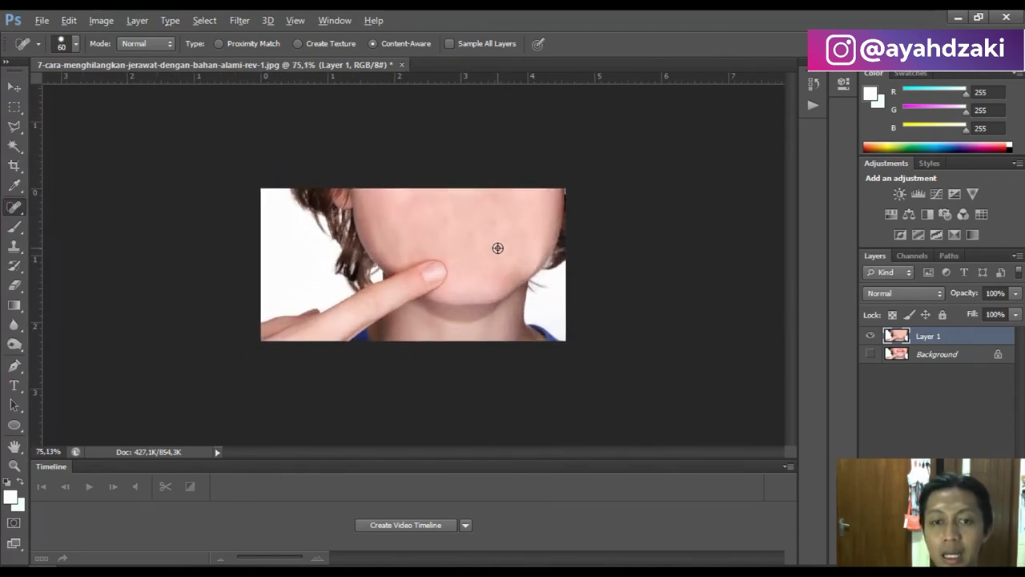
{"action": "scroll", "coordinate": [499, 245], "scroll_direction": "up", "scroll_amount": 2}
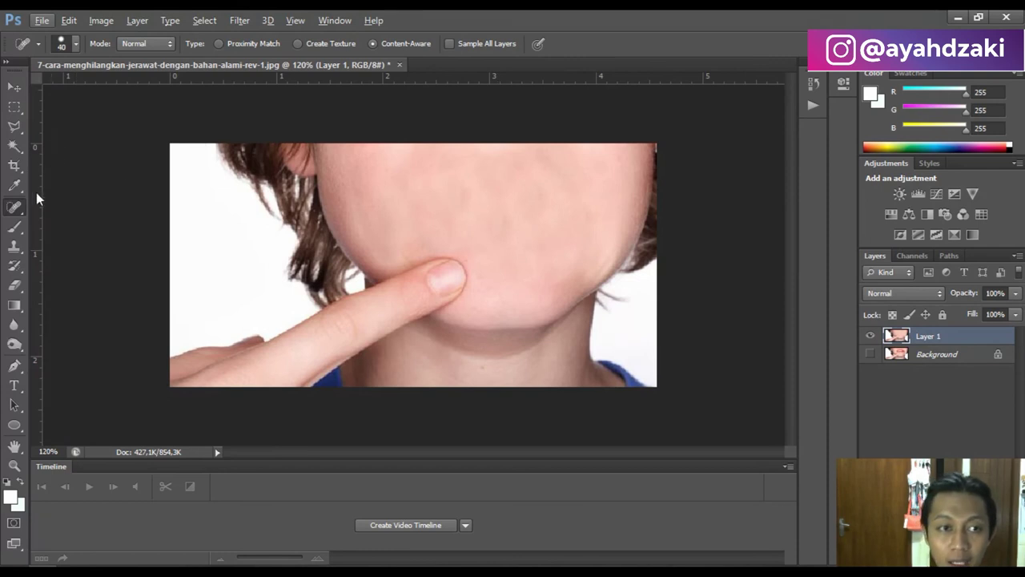
Spot-heal two remaining cheek blemishes, then return to the Clone Stamp Tool.
{"action": "right_click", "coordinate": [19, 203]}
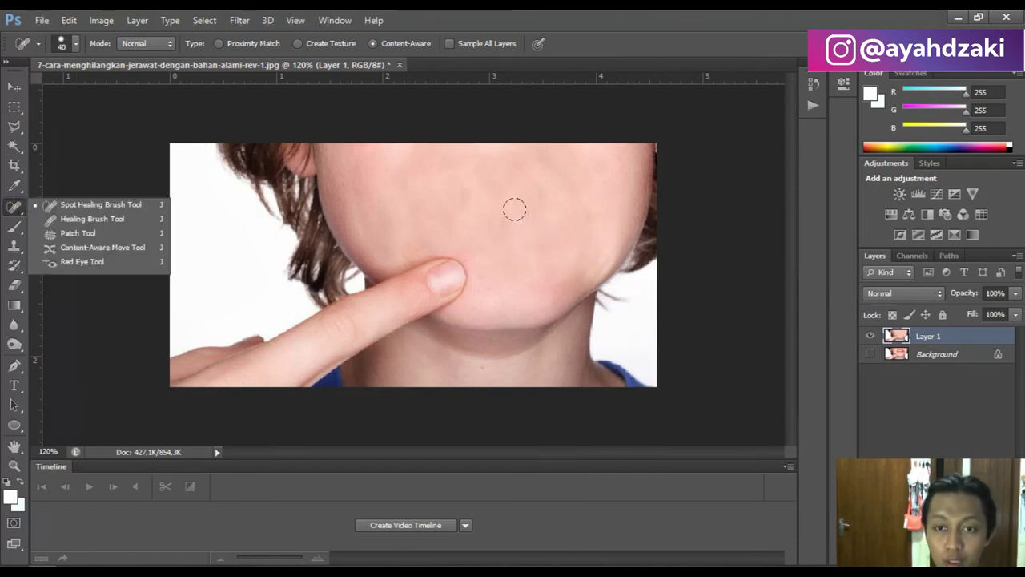
{"action": "left_click", "coordinate": [571, 210]}
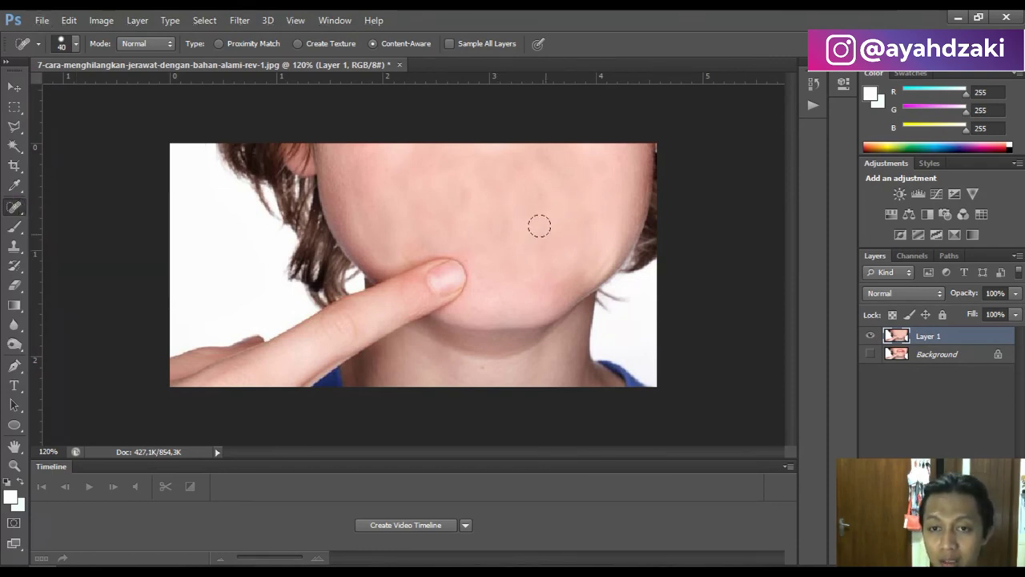
{"action": "left_click", "coordinate": [414, 212]}
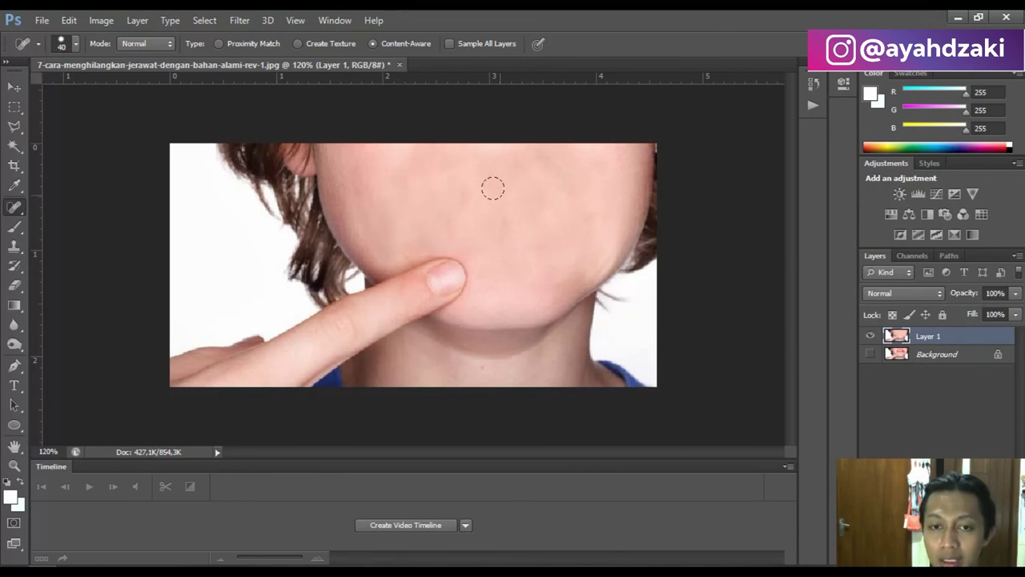
{"action": "left_click", "coordinate": [14, 247]}
{"action": "left_click", "coordinate": [82, 247]}
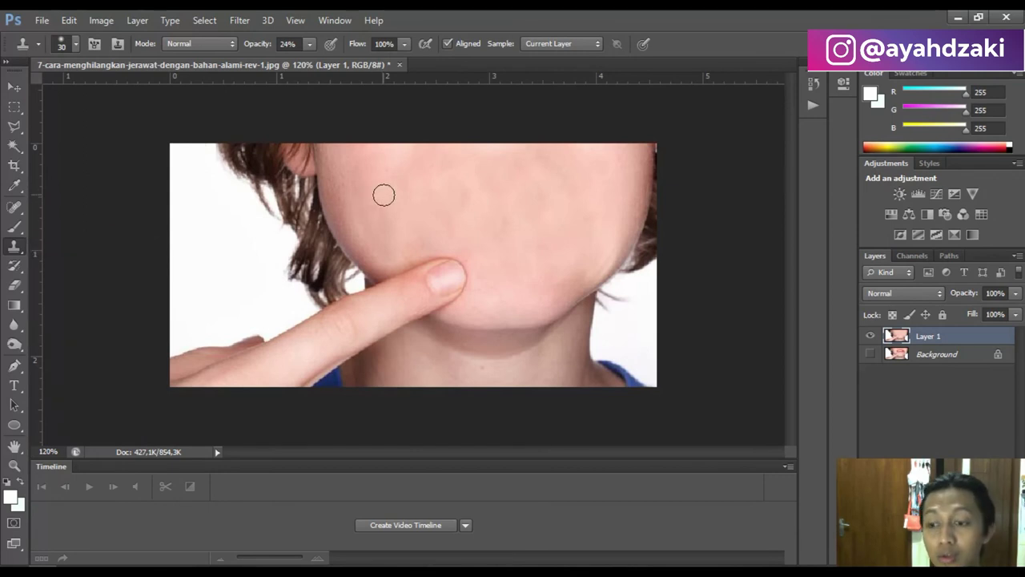